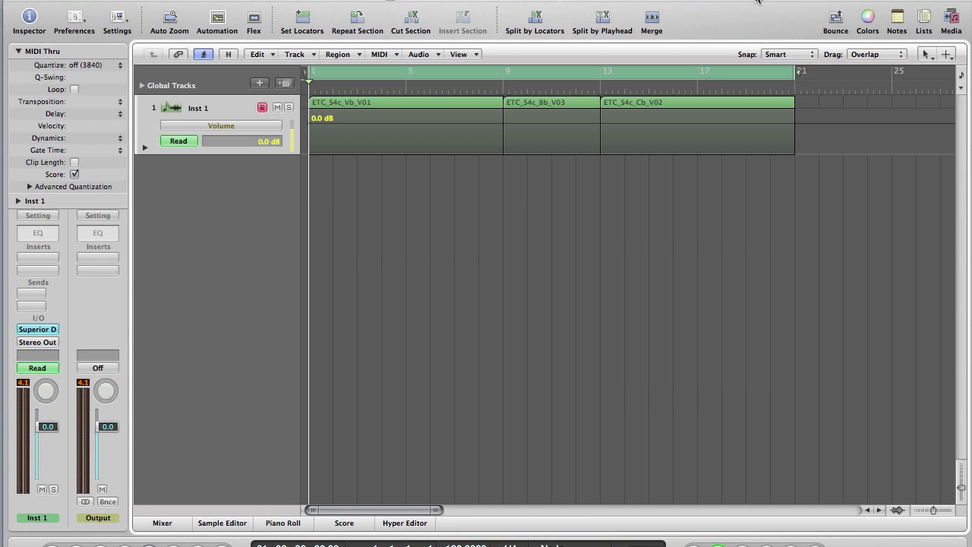
Step: Switch from Logic Pro to Safari to show the YouTube messages inbox
key("super+Tab")
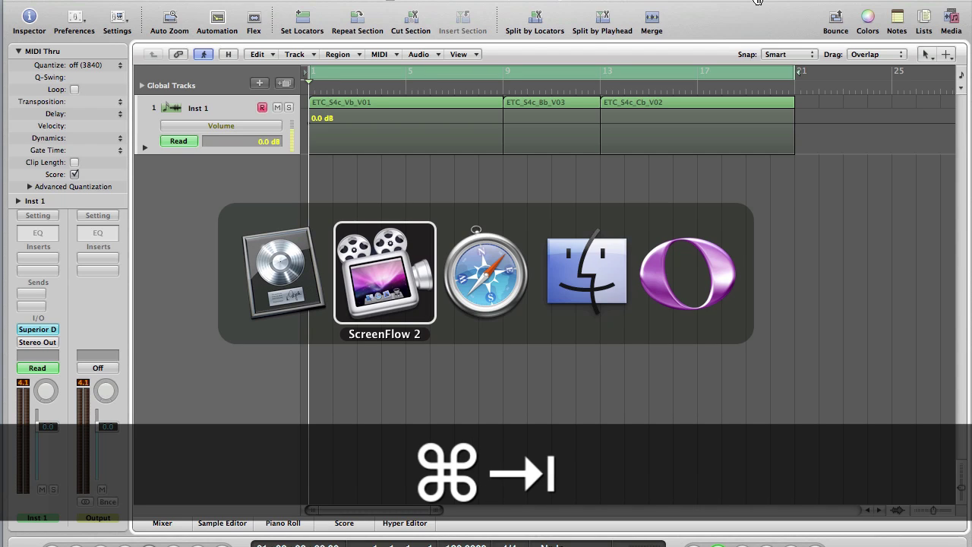
key("super+Tab")
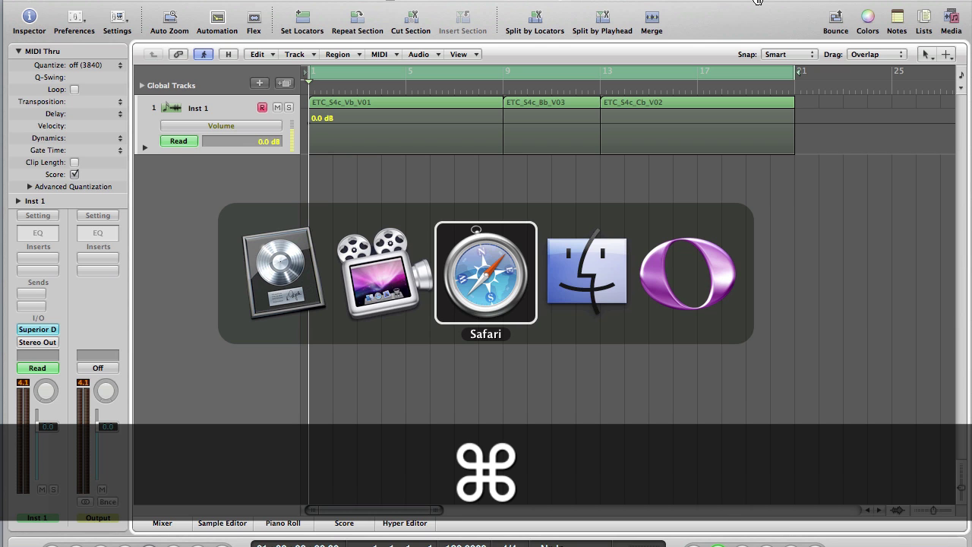
key("super+Tab")
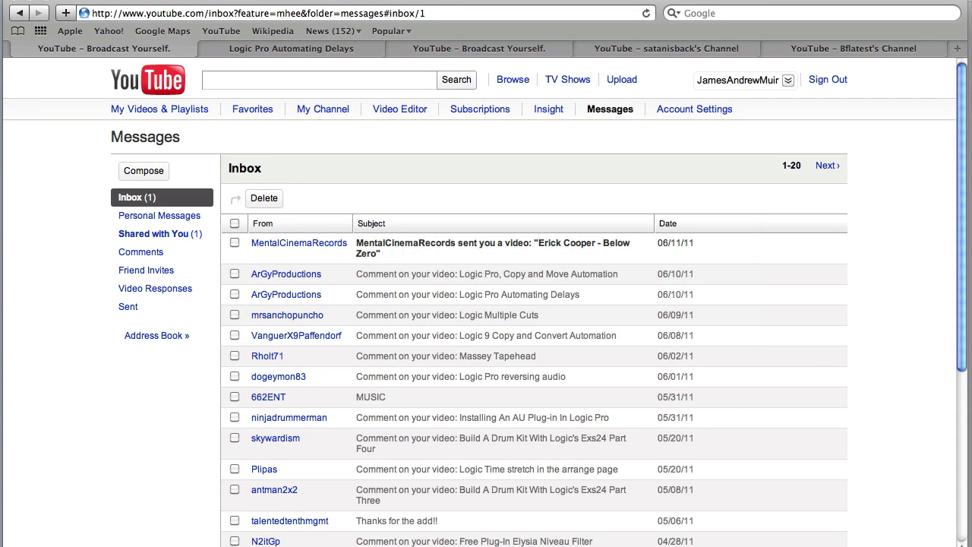
Step: Read the uploader comment on the 'Logic Pro Automating Delays' video page, then return to Logic Pro
left_click(285, 49)
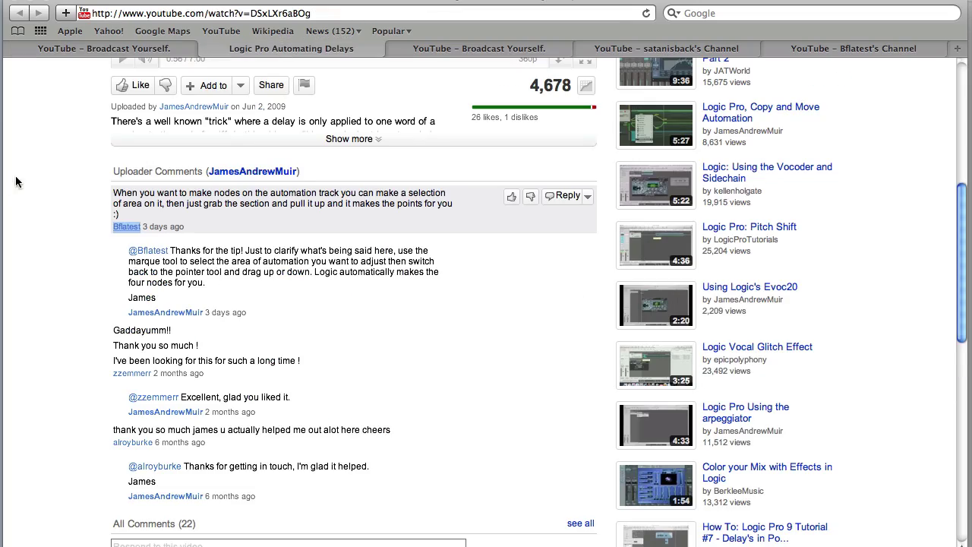
scroll(48, 182, "down", 1)
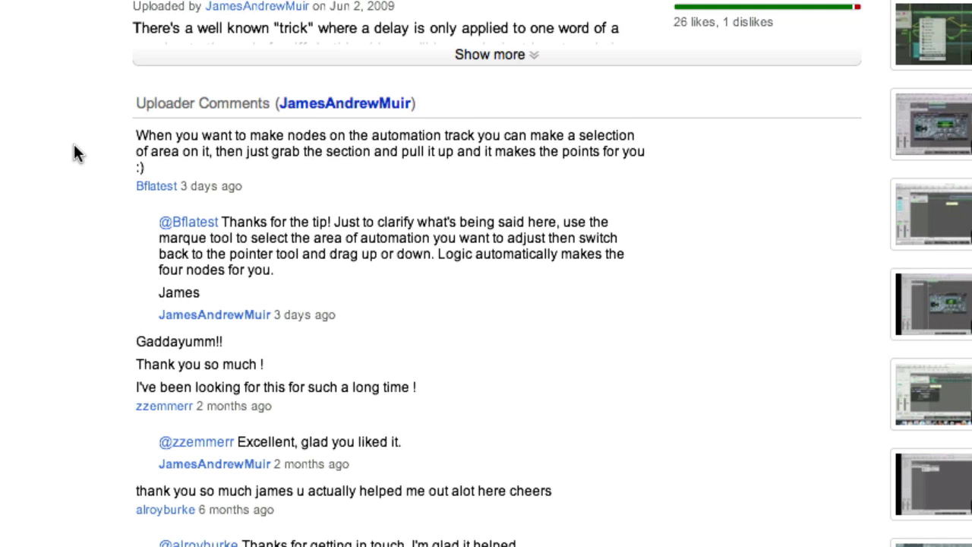
scroll(73, 144, "up", 2)
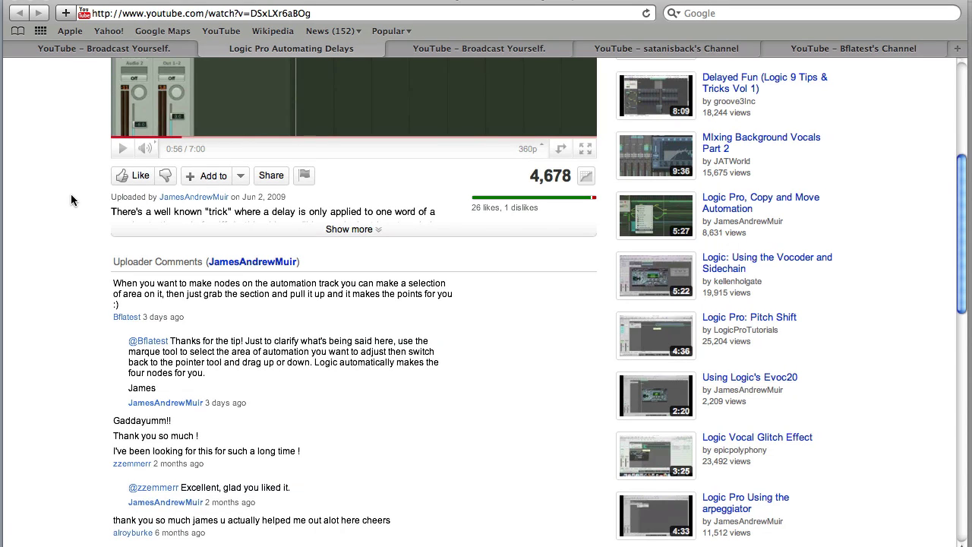
key("super+Tab")
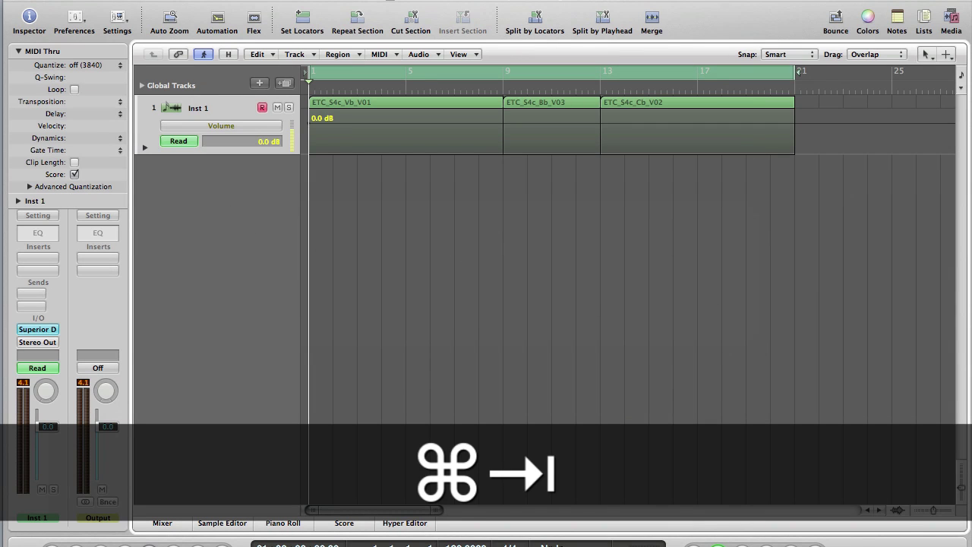
left_click_drag(971, 79, 216, 12)
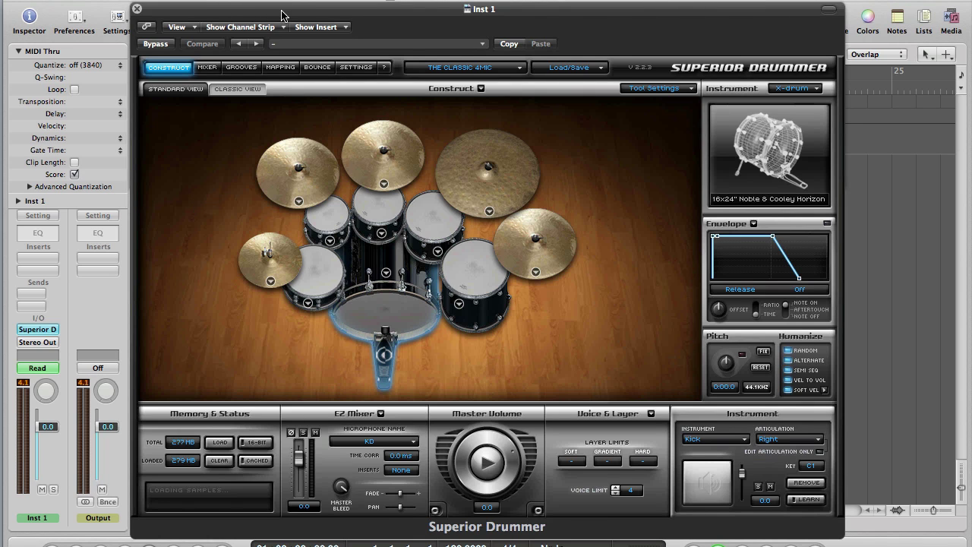
mouse_move(235, 13)
left_mouse_down()
mouse_move(225, 16)
mouse_move(243, 24)
left_mouse_up()
key("super+w")
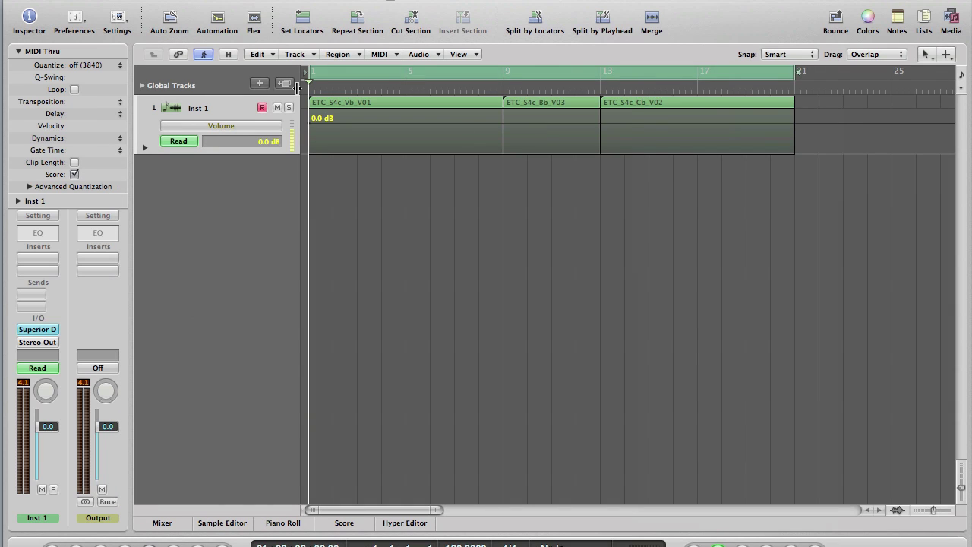
key("a")
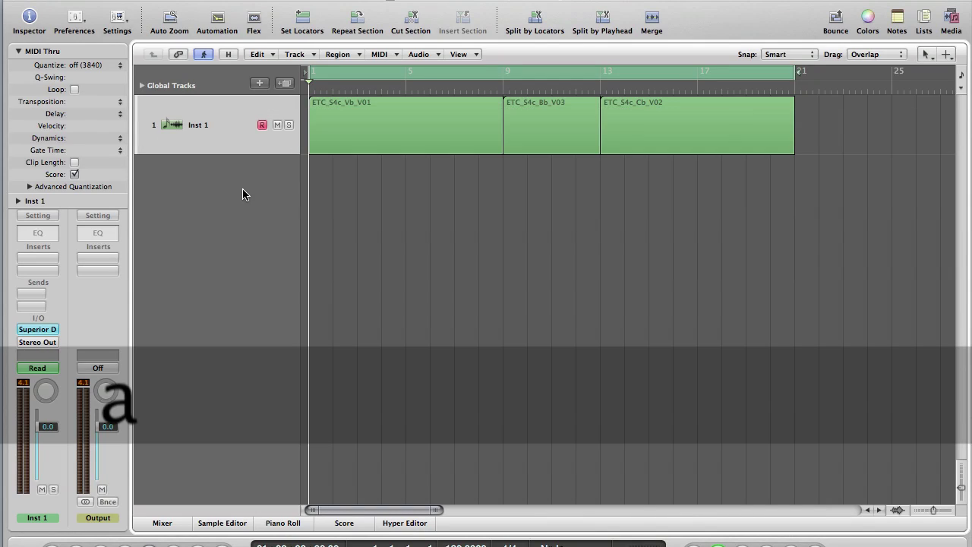
key("a")
left_click(217, 18)
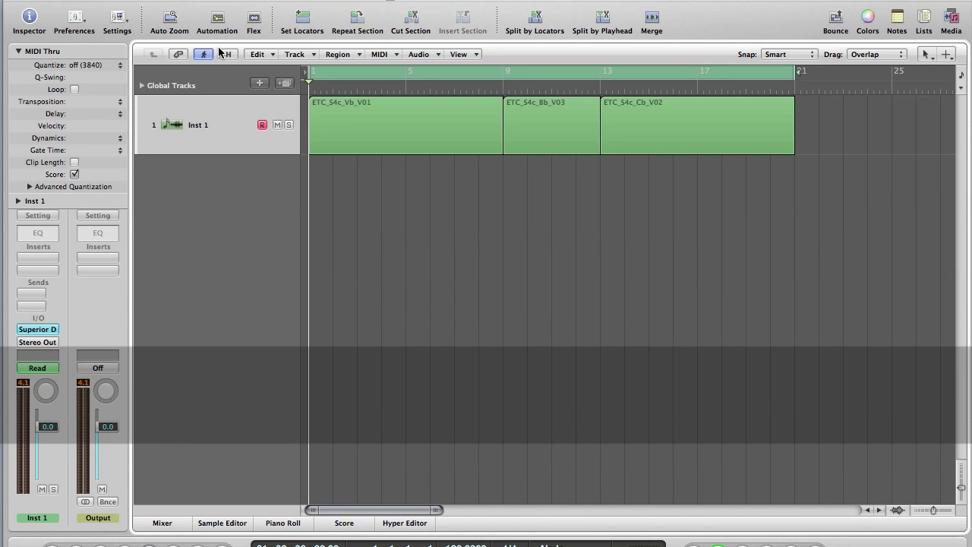
left_click(218, 18)
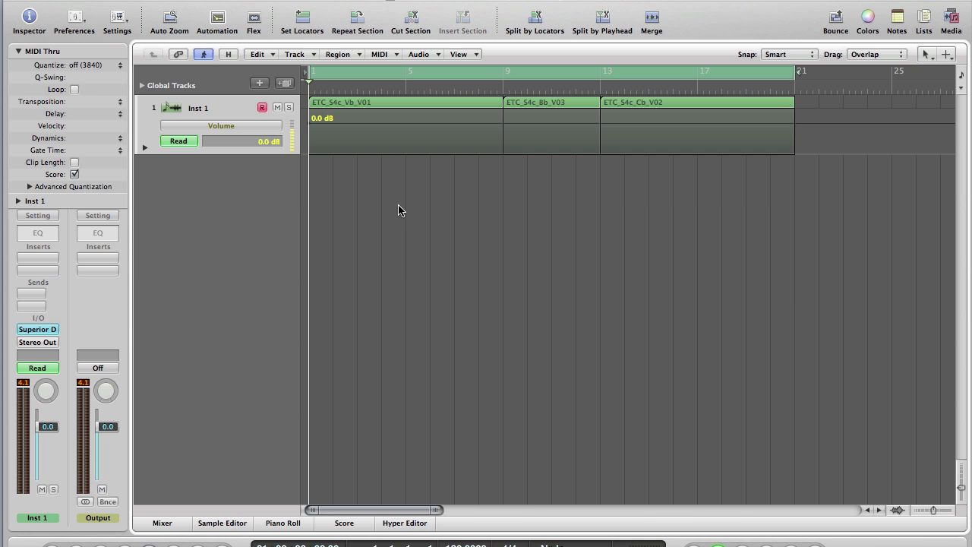
Step: Marquee-select bars 5 to 7 on Inst 1's volume automation lane
key("Escape")
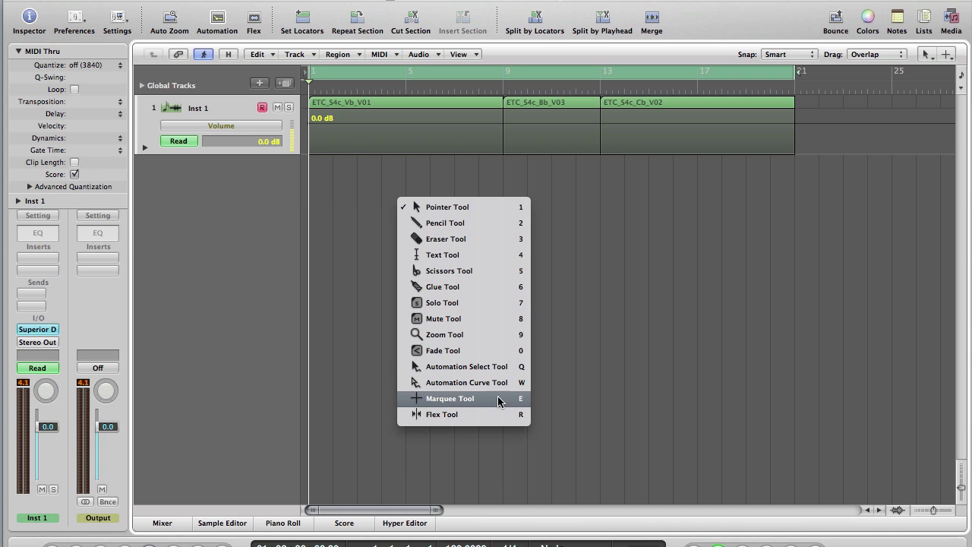
left_click(465, 399)
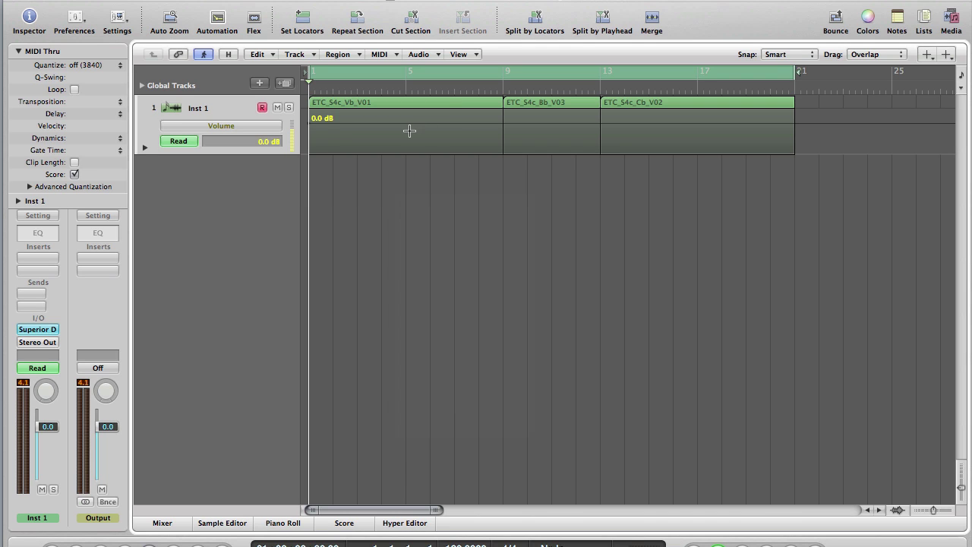
left_click_drag(406, 133, 459, 133)
Step: Drag the selected bars 5–7 automation section down to -7.5 dB
key("Escape")
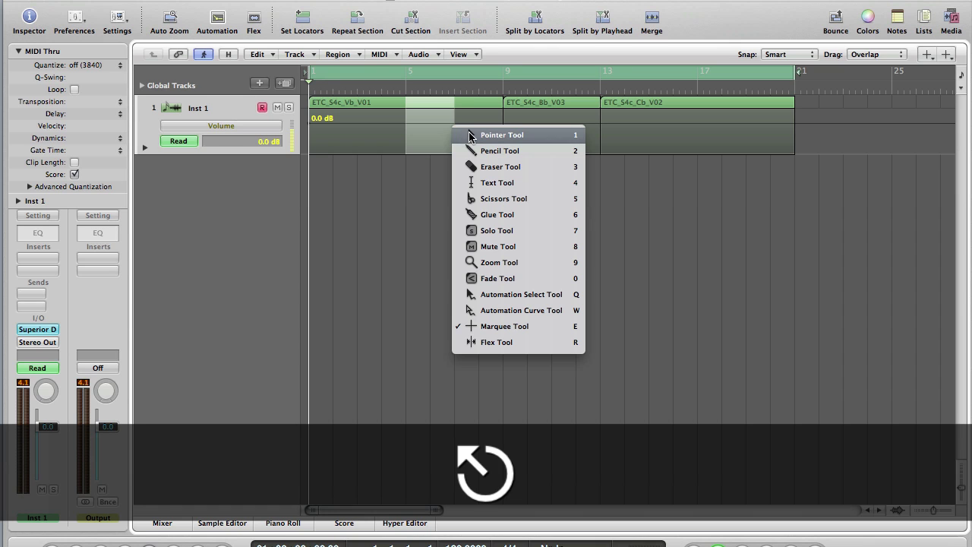
left_click(464, 132)
mouse_move(423, 124)
left_mouse_down()
mouse_move(423, 156)
mouse_move(425, 109)
mouse_move(426, 139)
left_mouse_up()
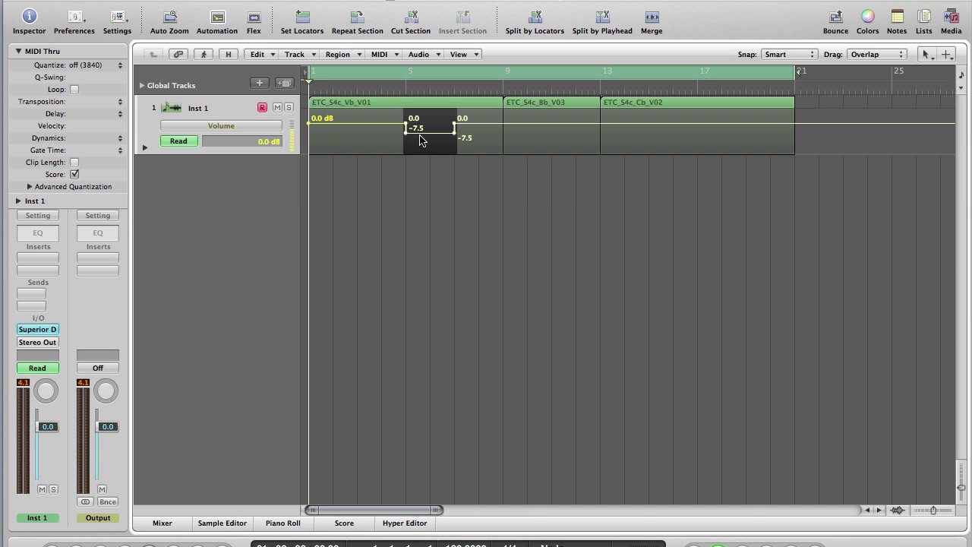
key("super+Tab")
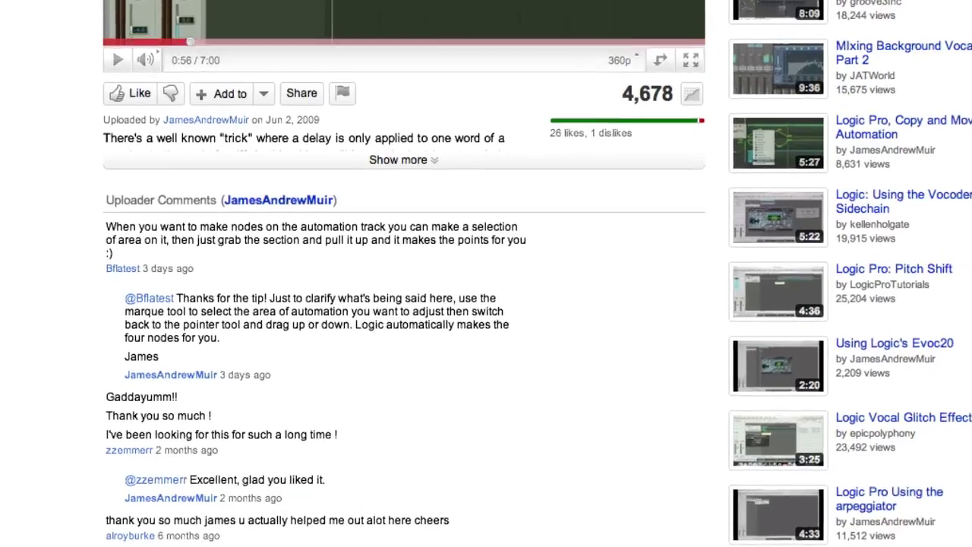
Step: Scroll the Copy and Move Automation video's comments, then return to Logic Pro
scroll(441, 129, "down", 10)
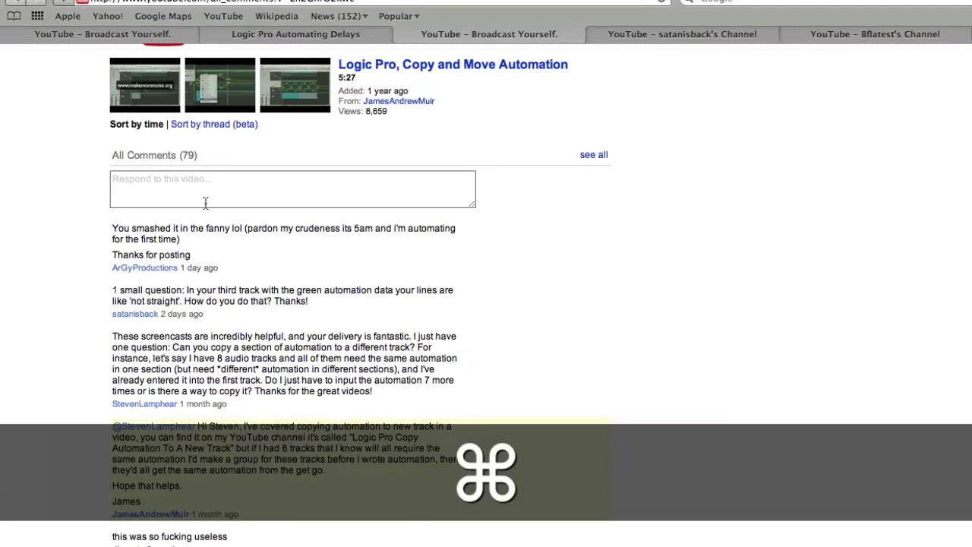
key("super+Tab")
Step: Add 0.0 dB volume nodes at bars 17 and 21, pulling the bar 21 node down to -∞
key("Escape")
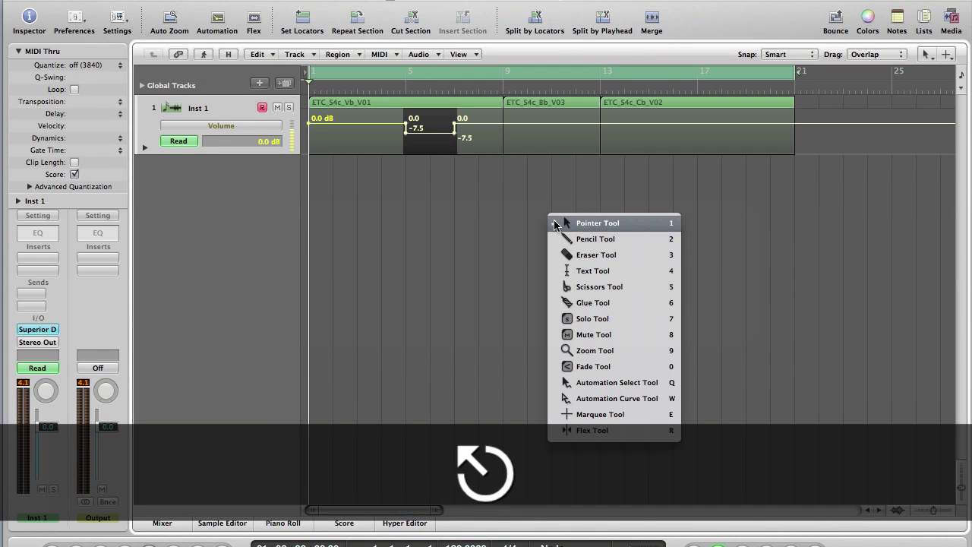
left_click(655, 167)
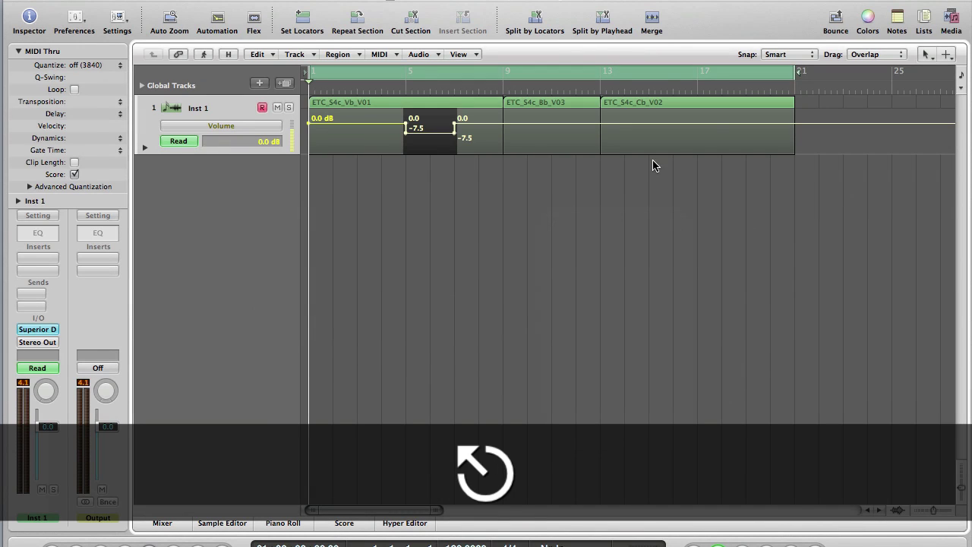
left_click(696, 124)
left_click(794, 123)
left_click_drag(794, 123, 794, 163)
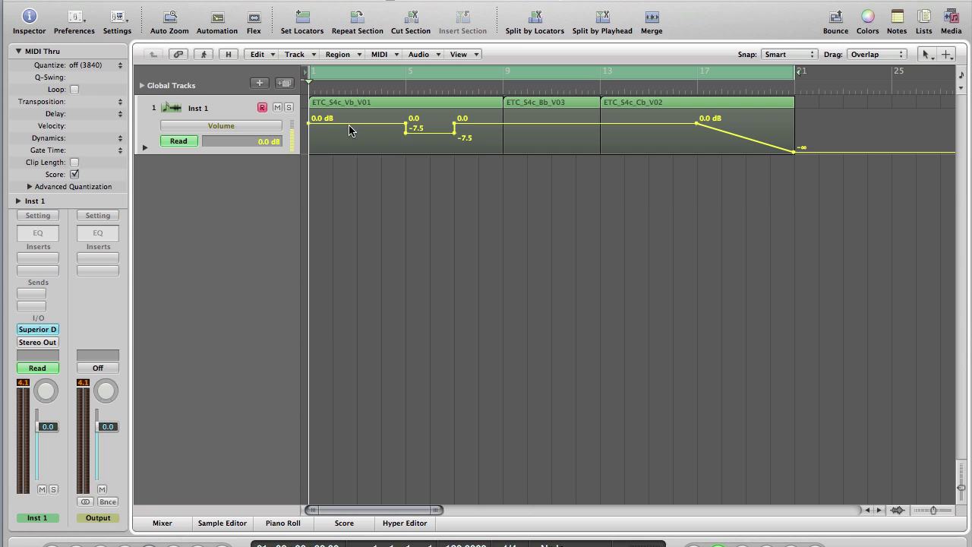
key("Escape")
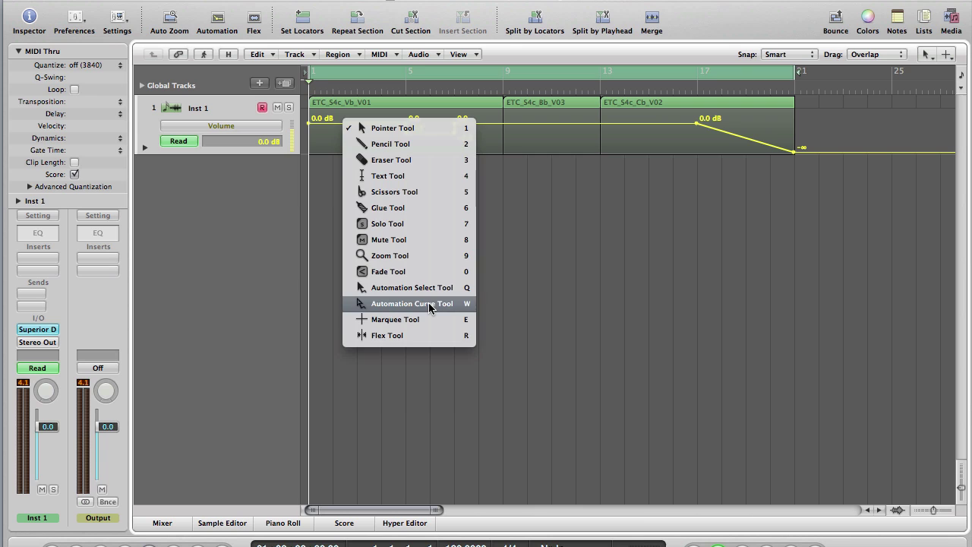
Step: Bend the bar 17–21 fade-out into a concave curve and play from just before it
left_click(435, 305)
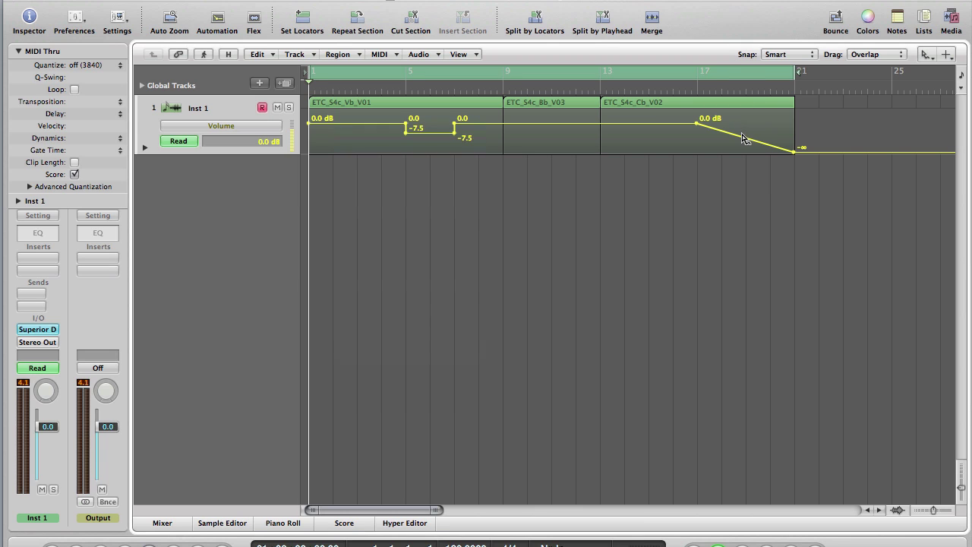
left_click_drag(744, 142, 702, 220)
key("Return")
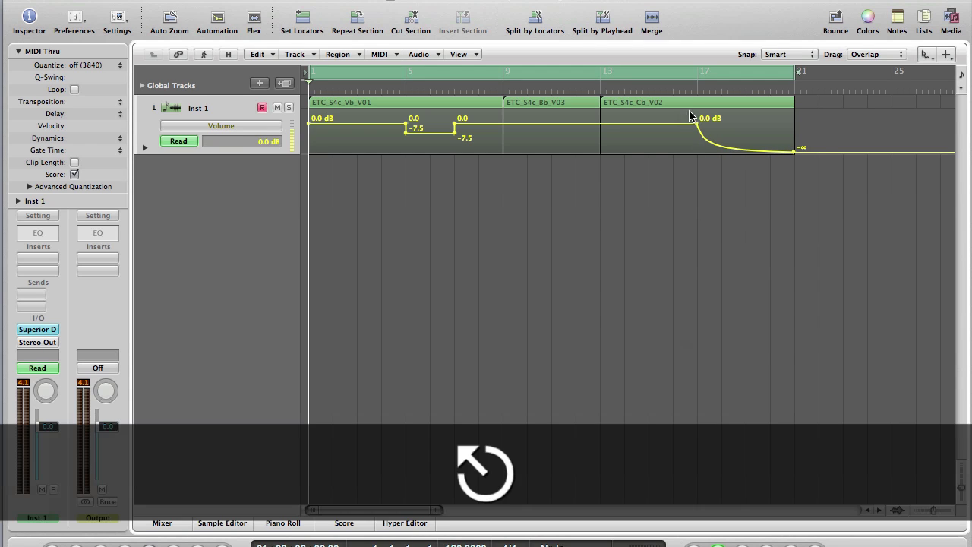
double_click(650, 92)
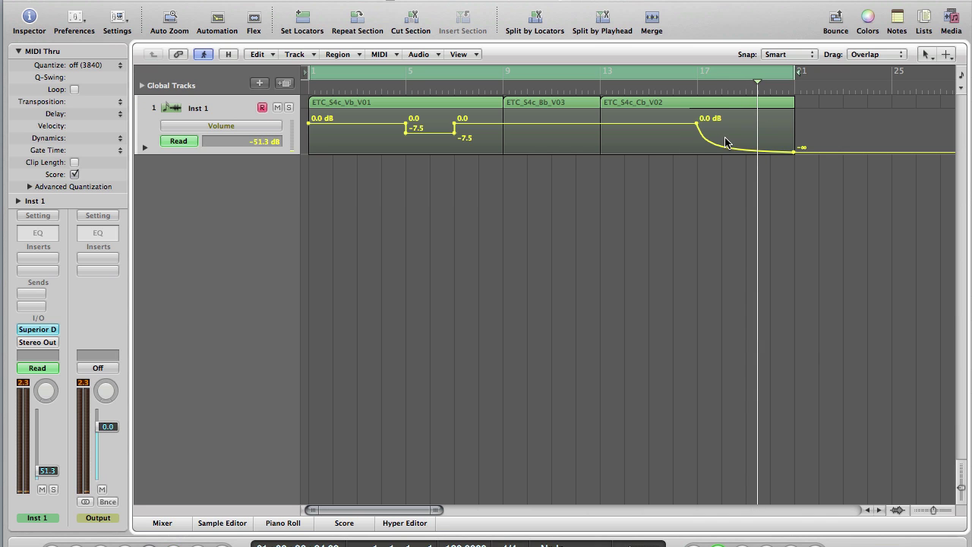
Step: Reshape the fade curve so the volume drops late and steeply
key("Escape")
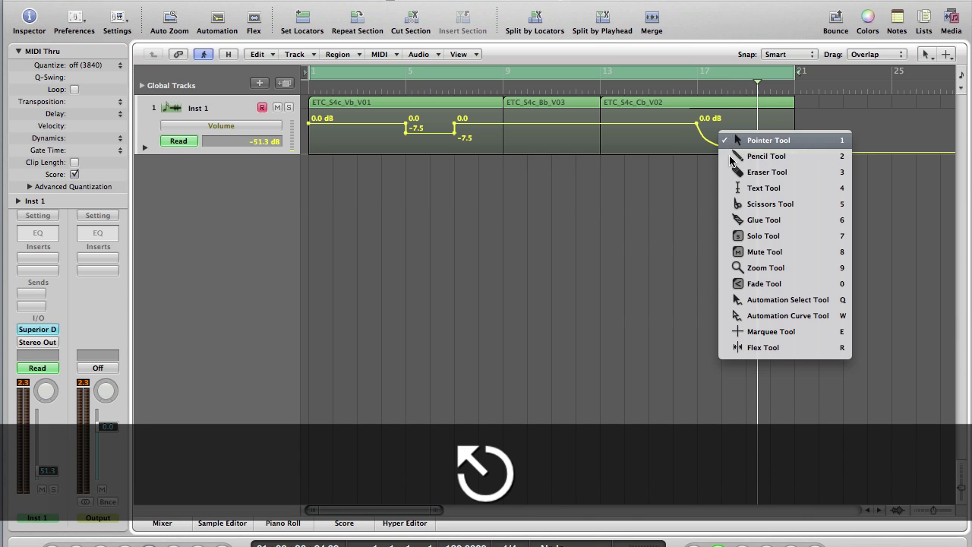
left_click(764, 316)
left_click_drag(725, 149, 782, 107)
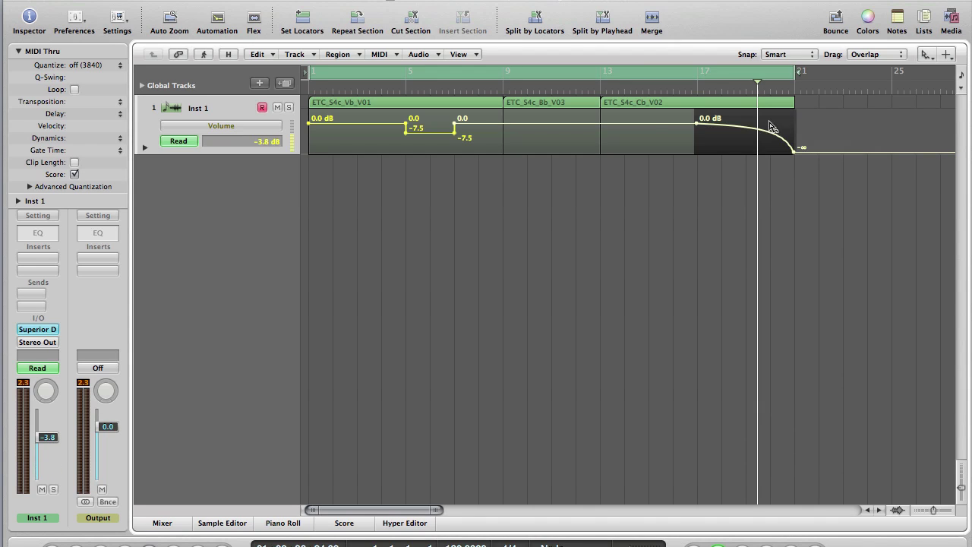
key("Escape")
left_click(691, 102)
Step: Play back the curved fade-out from just before bar 17
left_click(682, 94)
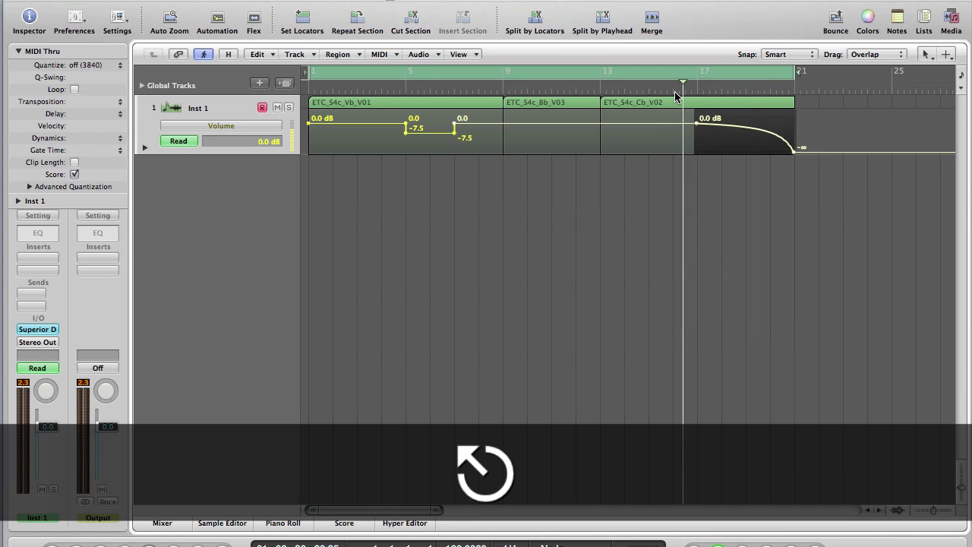
left_click(662, 95)
key("space")
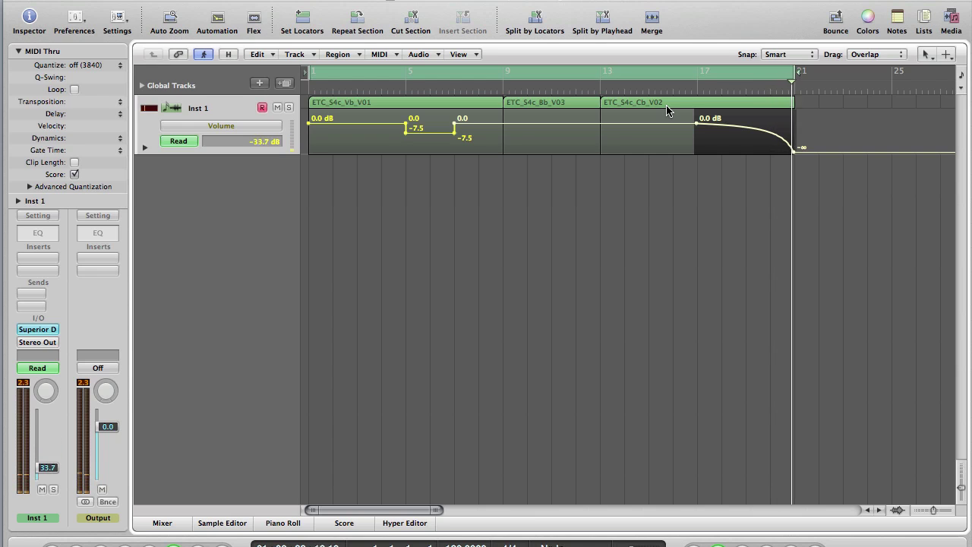
key("space")
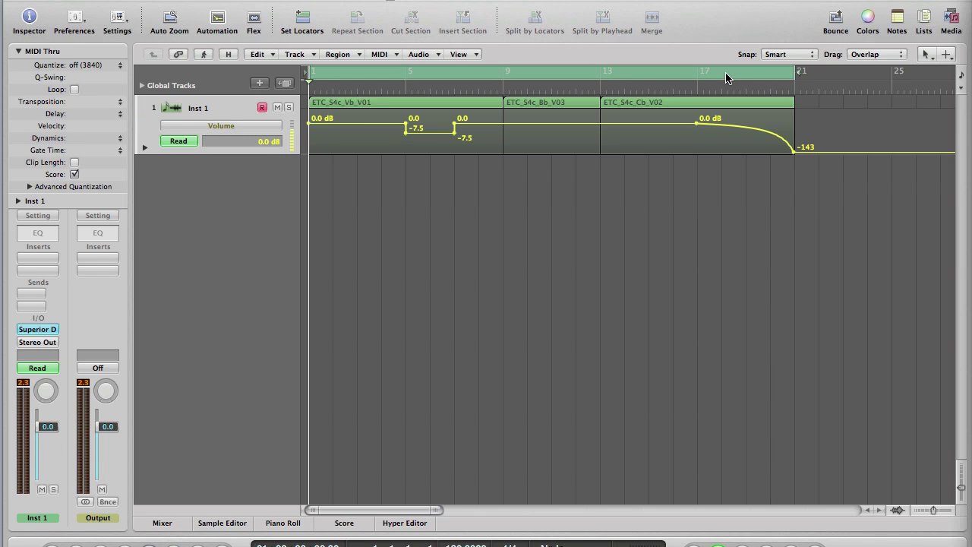
left_click(647, 353)
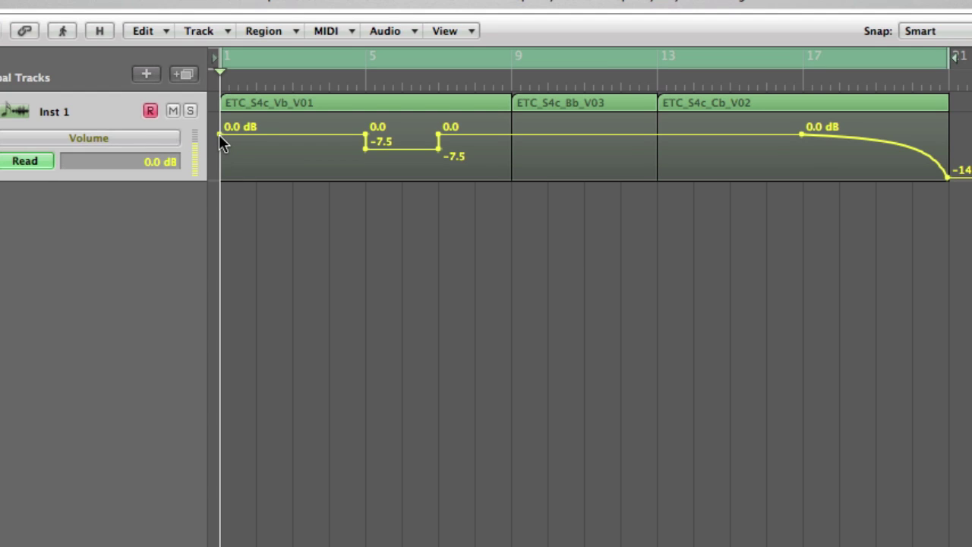
key("alt")
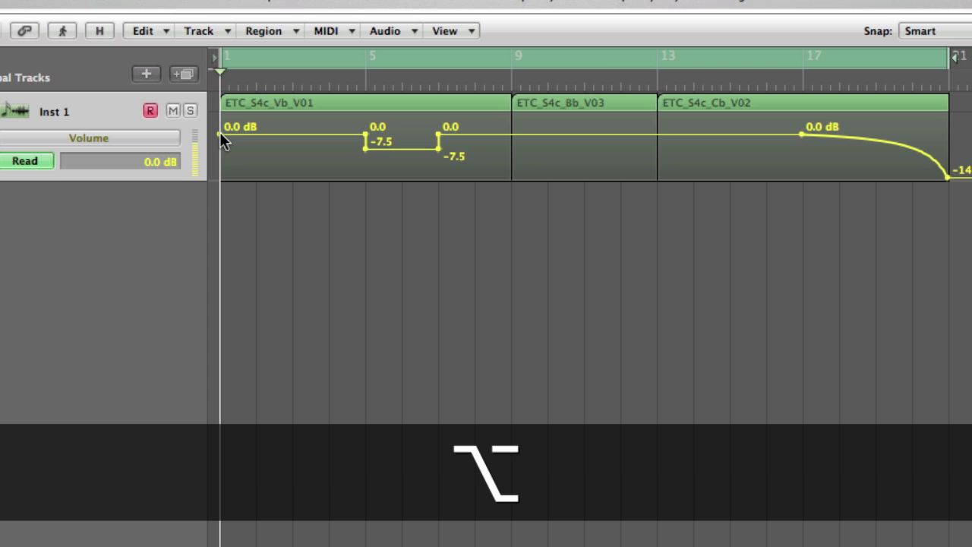
left_click(220, 134, "alt")
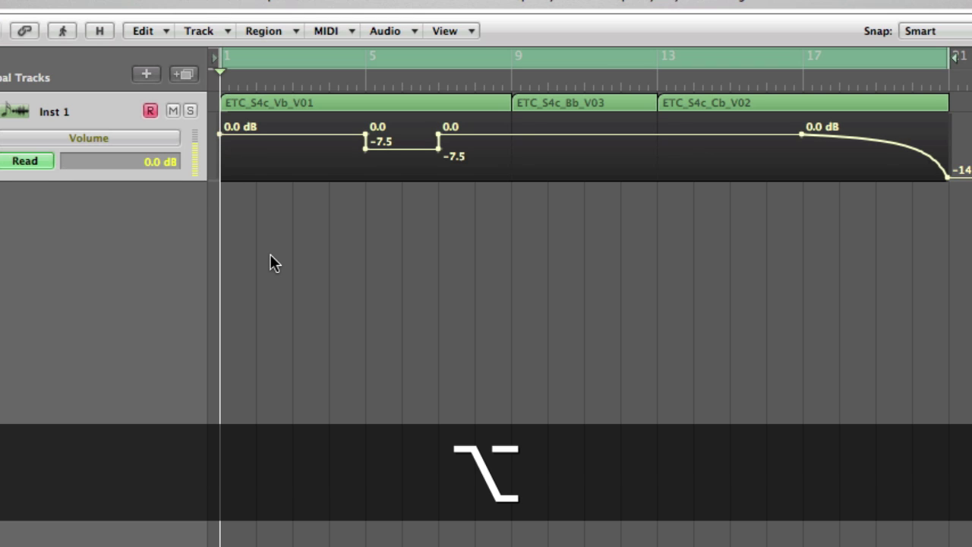
mouse_move(219, 134)
left_mouse_down()
mouse_move(206, 193)
mouse_move(198, 134)
left_mouse_up()
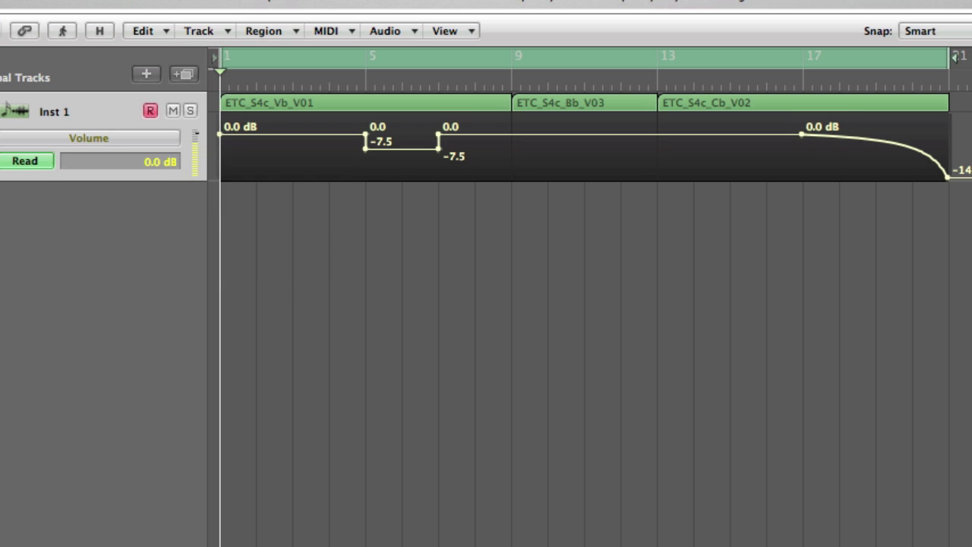
left_click(230, 217)
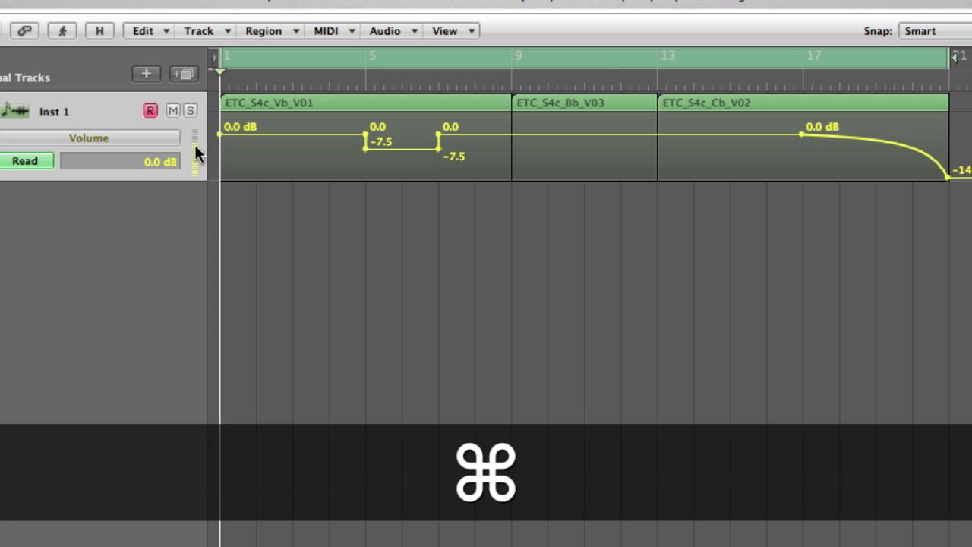
left_click(192, 144, "super")
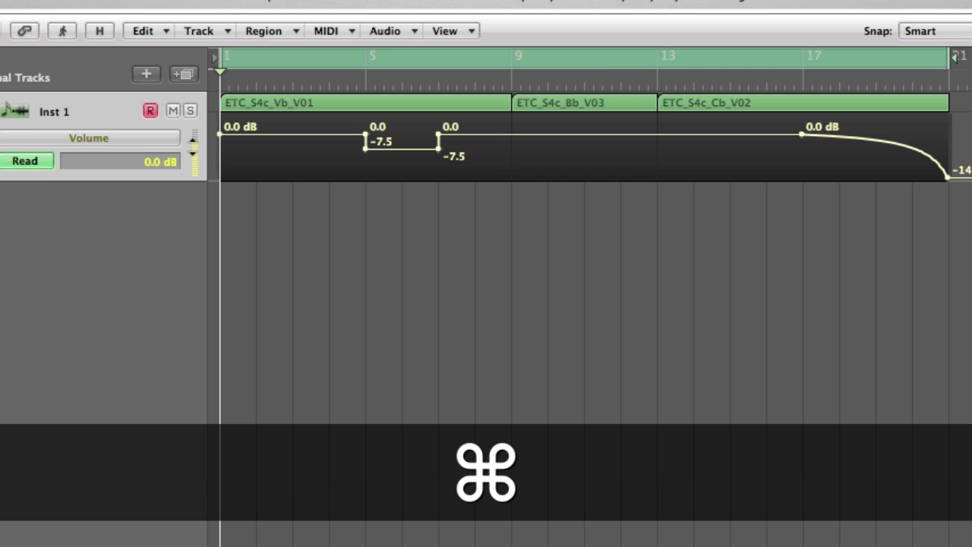
mouse_move(192, 144)
left_mouse_down()
mouse_move(193, 288)
mouse_move(183, 145)
left_mouse_up()
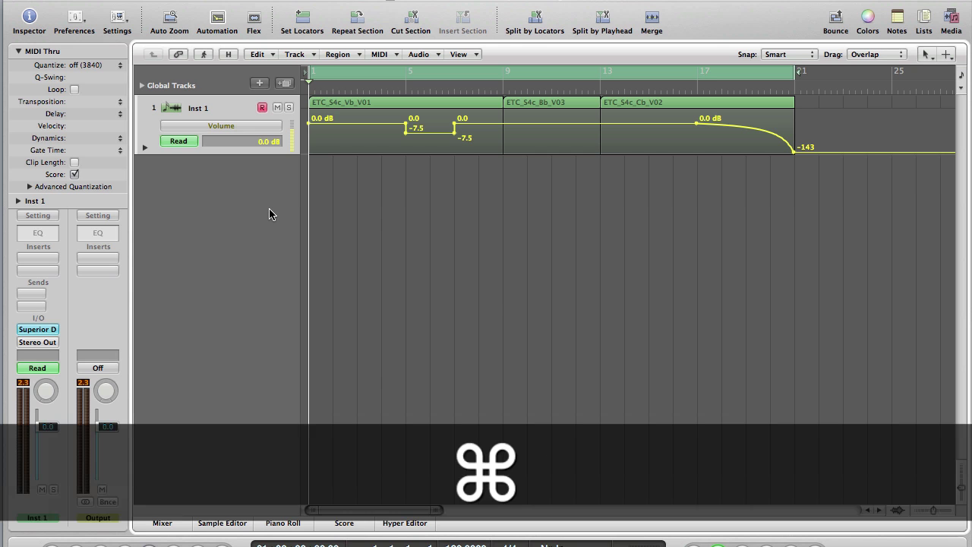
Step: In Safari, open two commenters' channel pages, ending on the one featuring Fast lead guitar
key("super+Tab")
key("super+Tab")
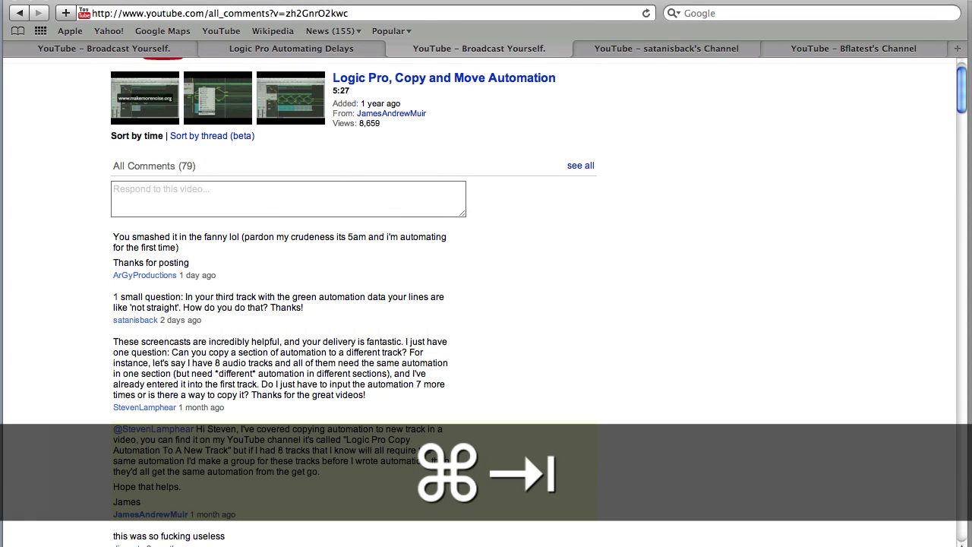
left_click(632, 50)
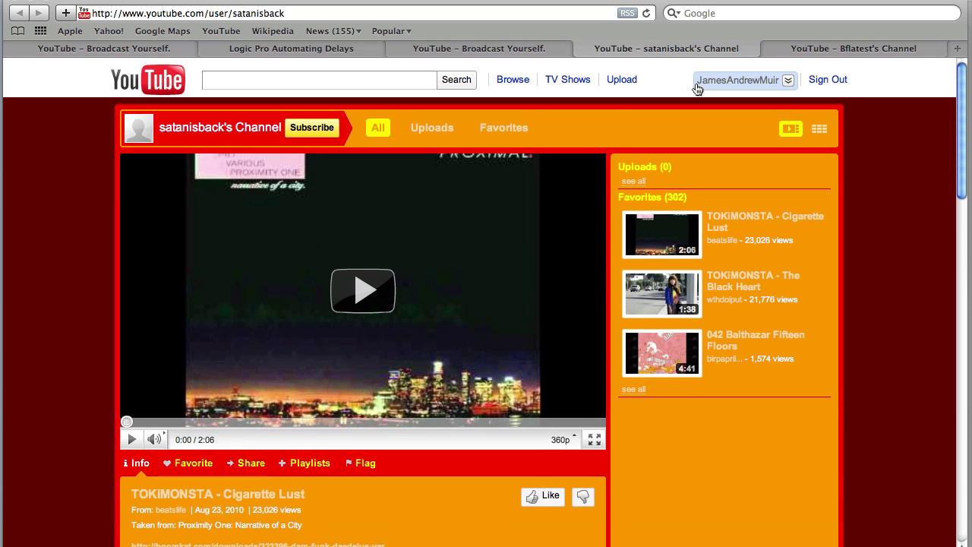
left_click(821, 52)
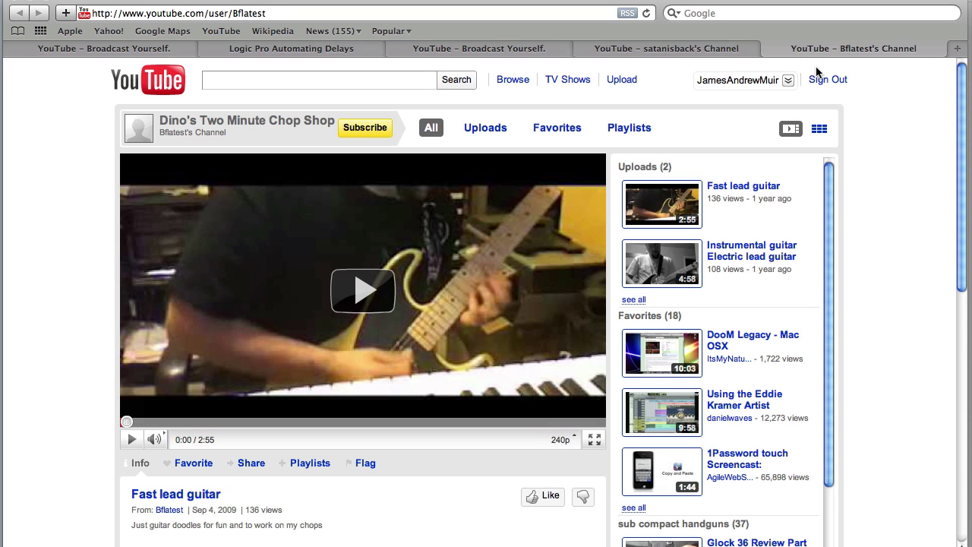